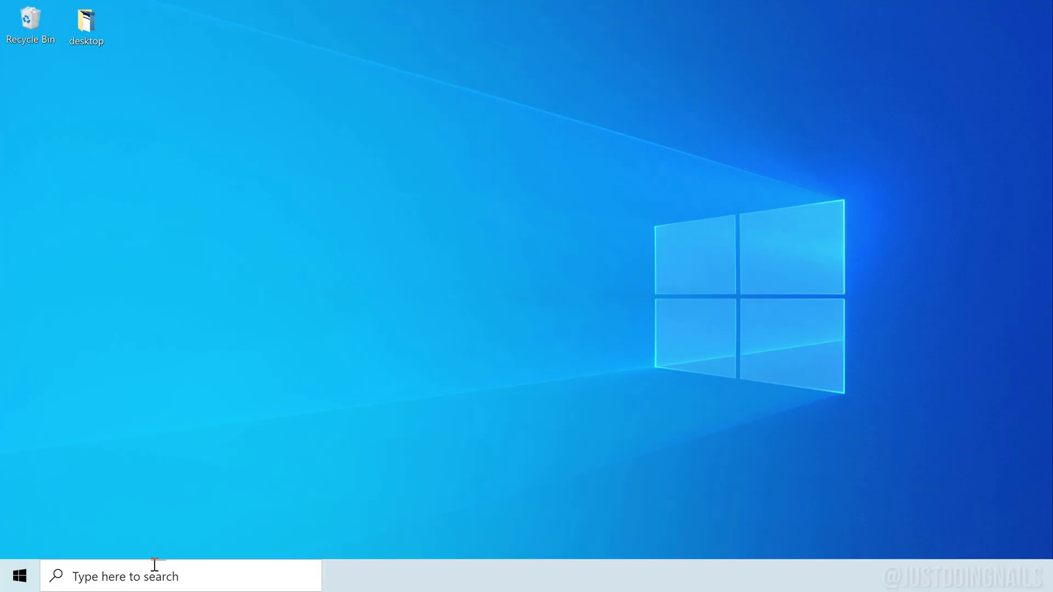
# Step: Browse File Explorer to This PC > Windows (C:) > PIC EXPORTS, where the beach MP4 is stored
pyautogui.click(84, 572)
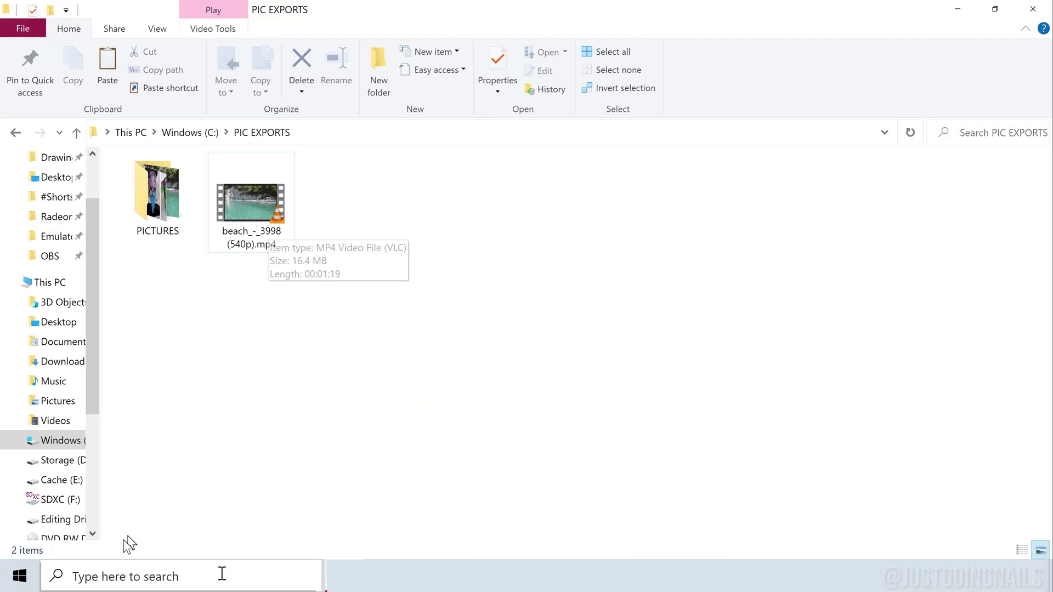
# Step: Search Windows for 'video' and launch the Video Editor app in Photos
pyautogui.click(221, 575)
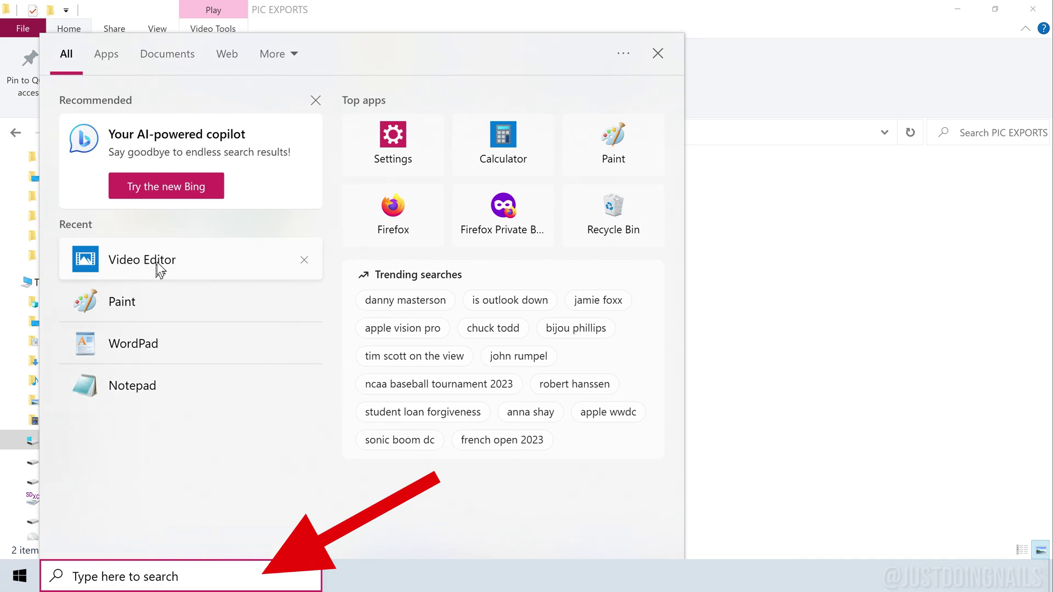
pyautogui.write('video')
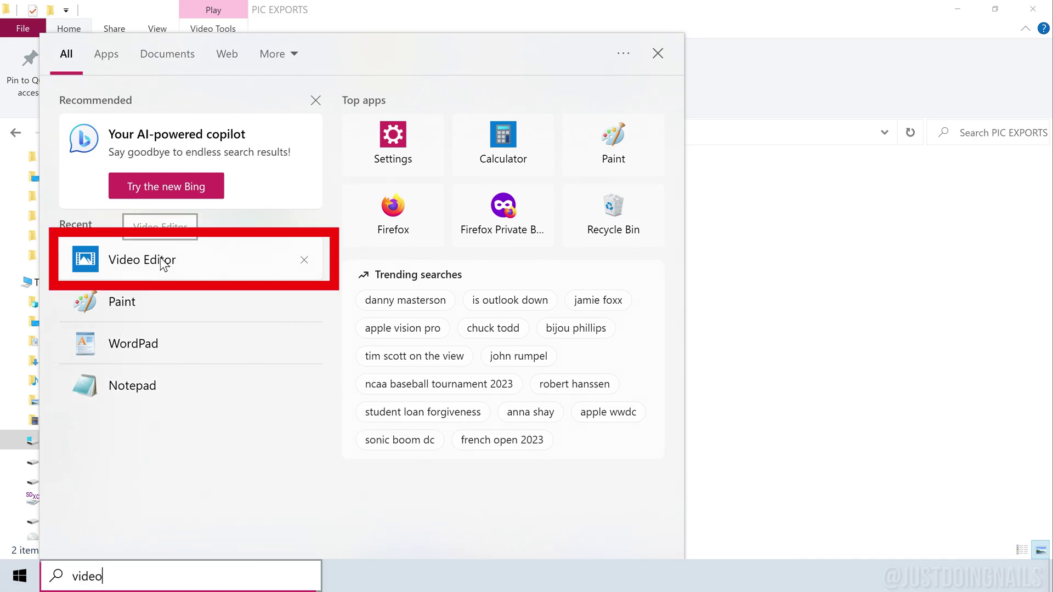
pyautogui.click(163, 261)
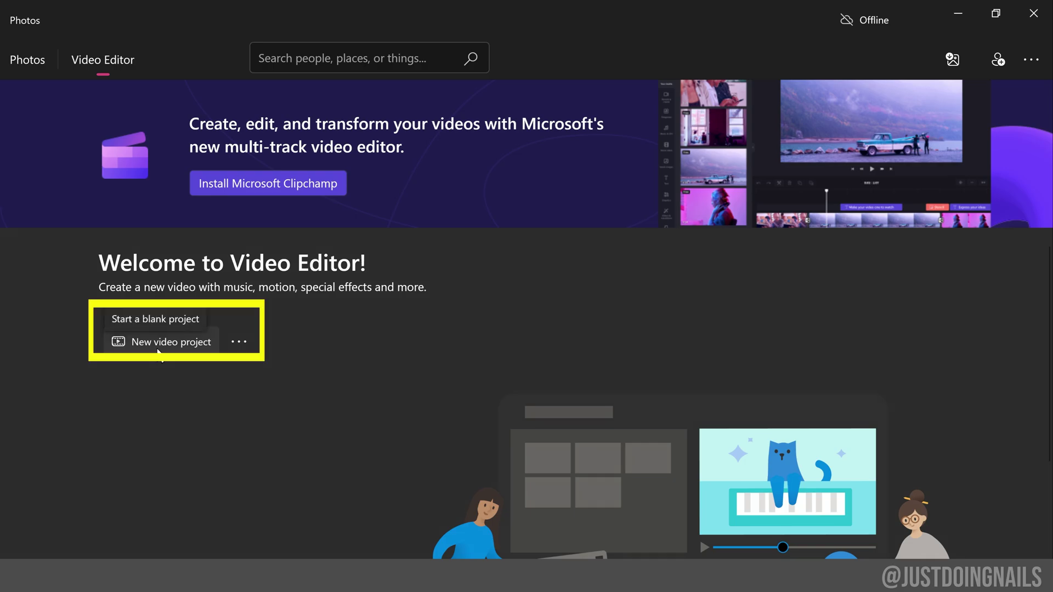
# Step: Create a new video project named '#short from PC'
pyautogui.click(159, 345)
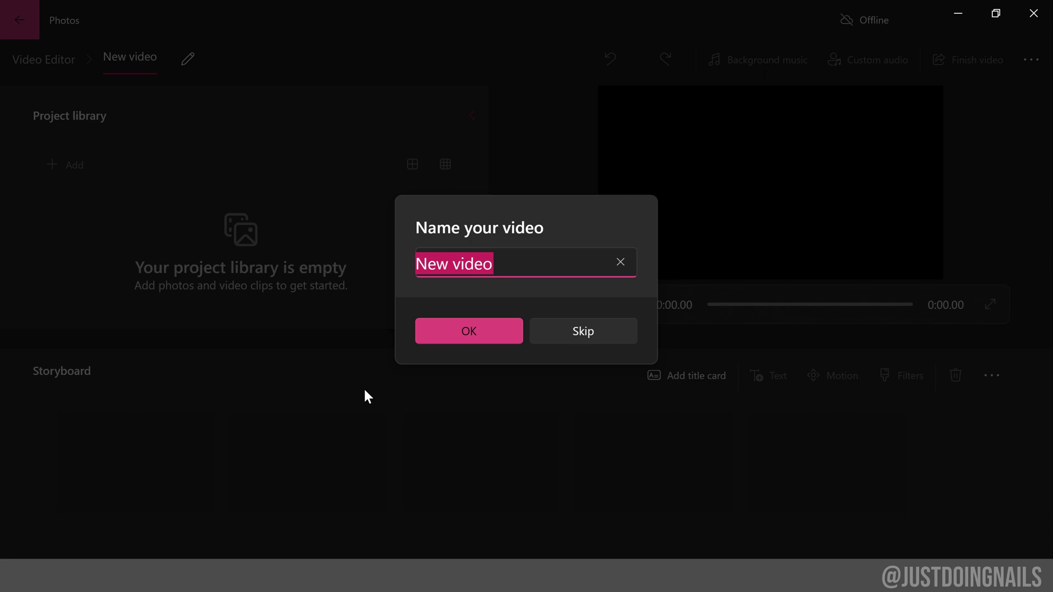
pyautogui.write('#short')
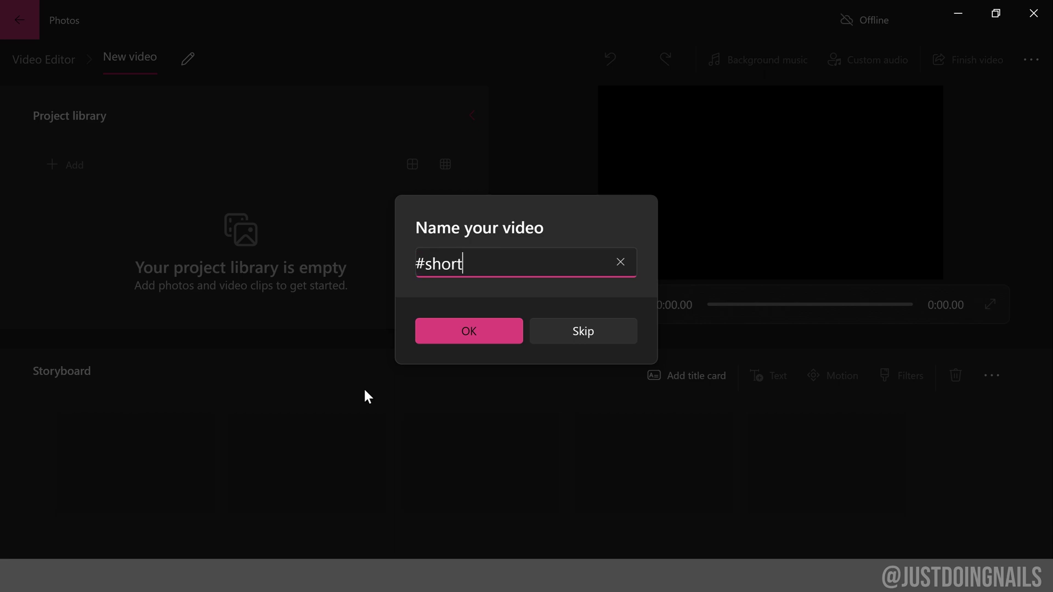
pyautogui.write(' from PC')
pyautogui.click(465, 329)
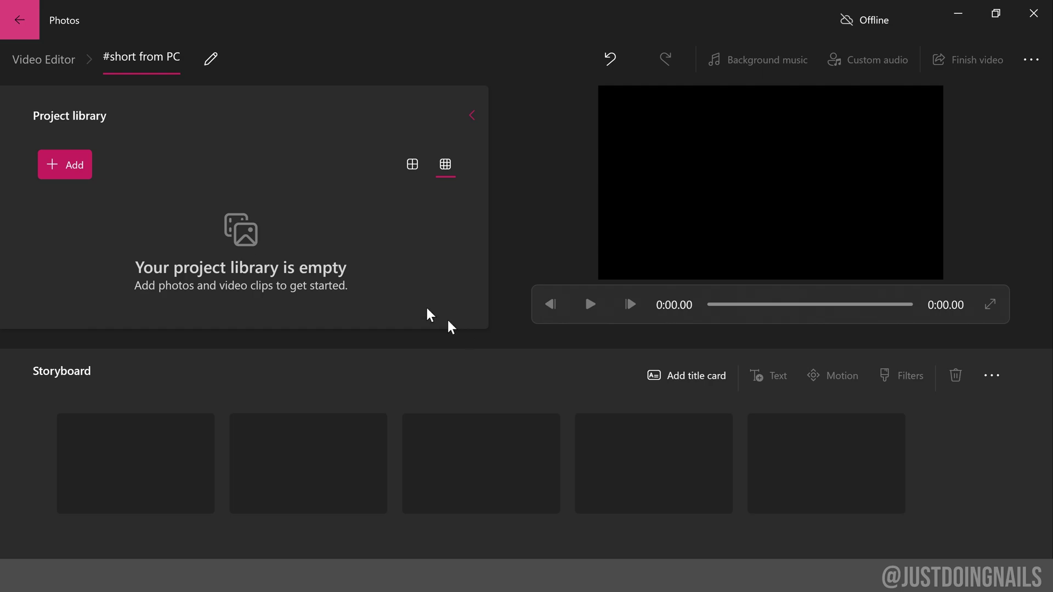
# Step: Import the beach MP4 from this PC and drag it into the first storyboard slot
pyautogui.click(73, 164)
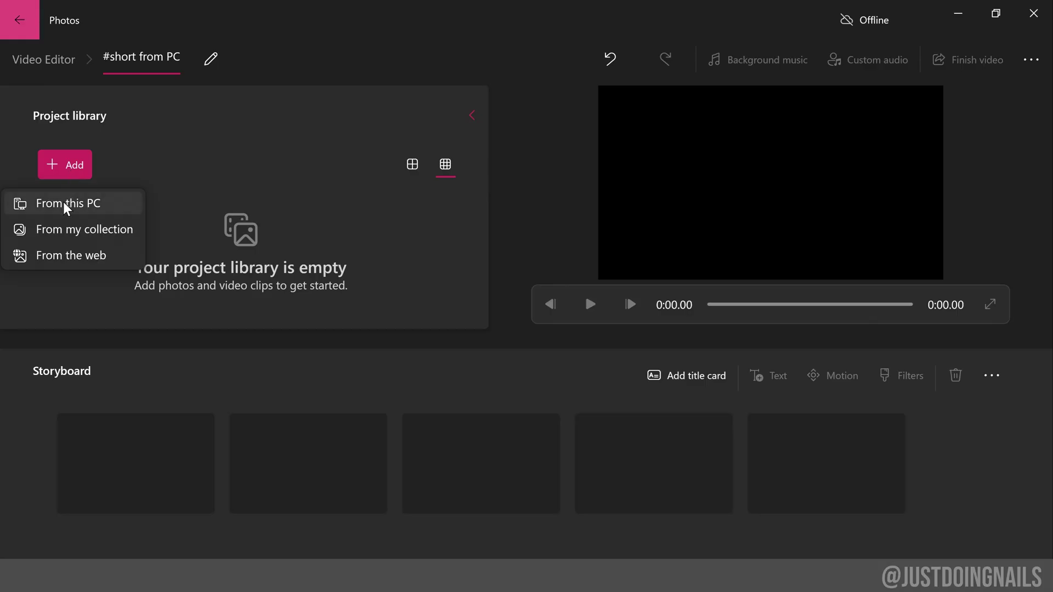
pyautogui.click(110, 206)
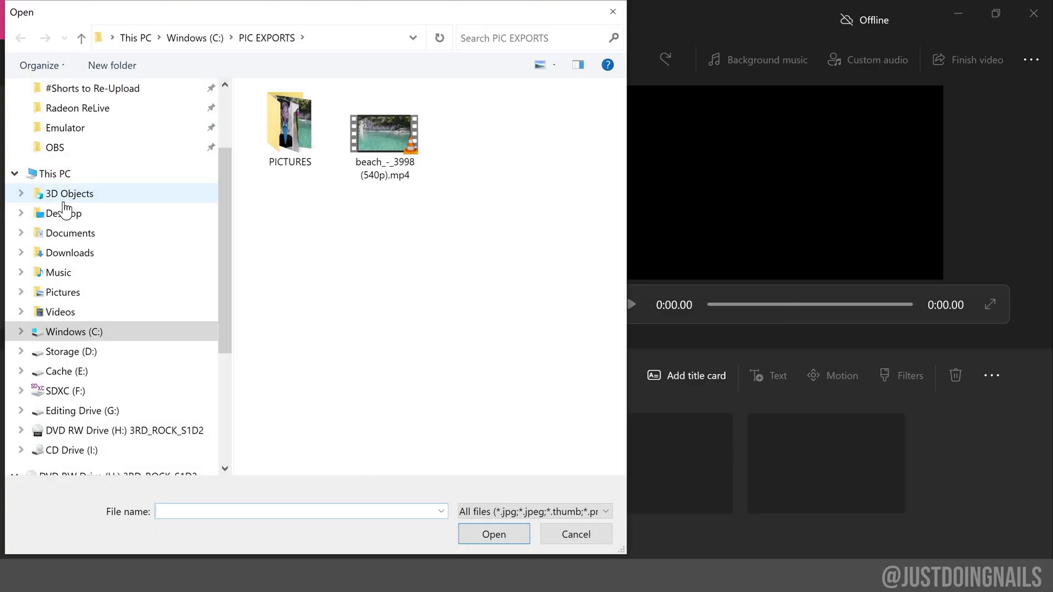
pyautogui.doubleClick(390, 162)
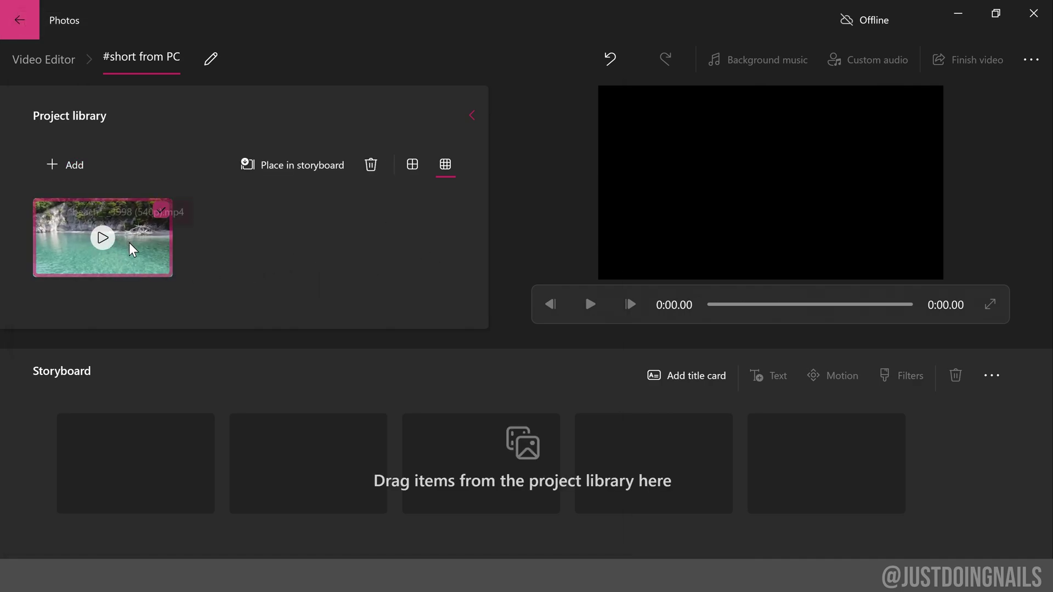
pyautogui.moveTo(130, 242); pyautogui.dragTo(127, 422)
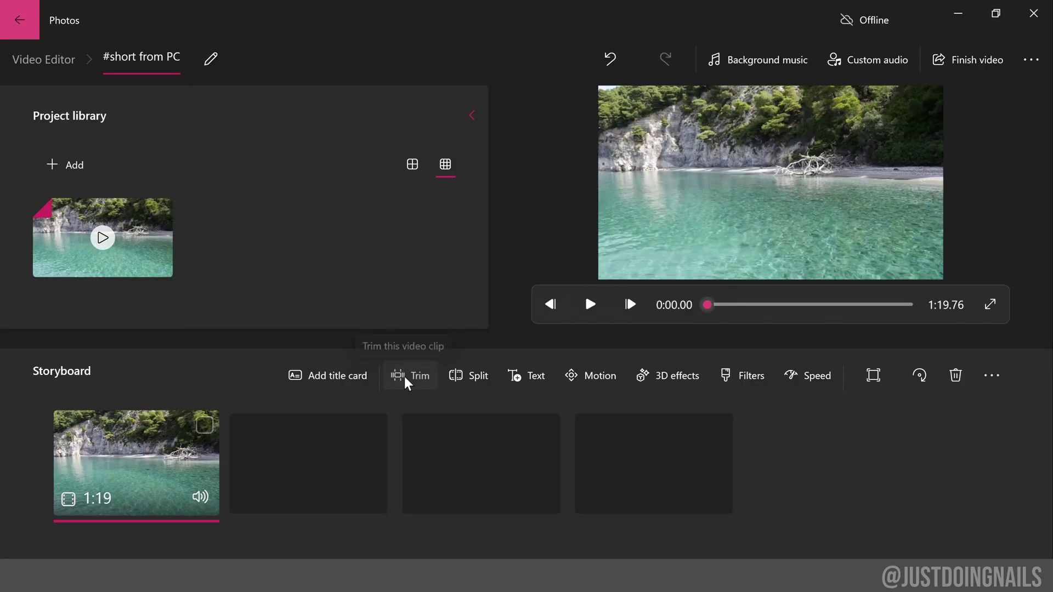
# Step: Trim the beach clip to start at 0:34.16, leaving a 0:45.60 clip
pyautogui.click(529, 240)
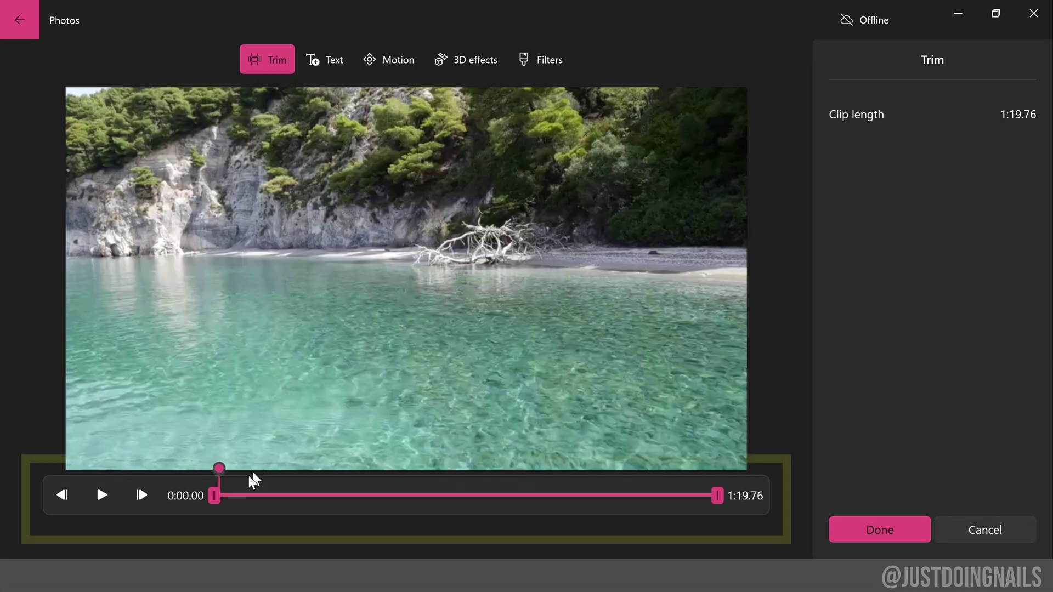
pyautogui.moveTo(214, 499); pyautogui.dragTo(340, 514)
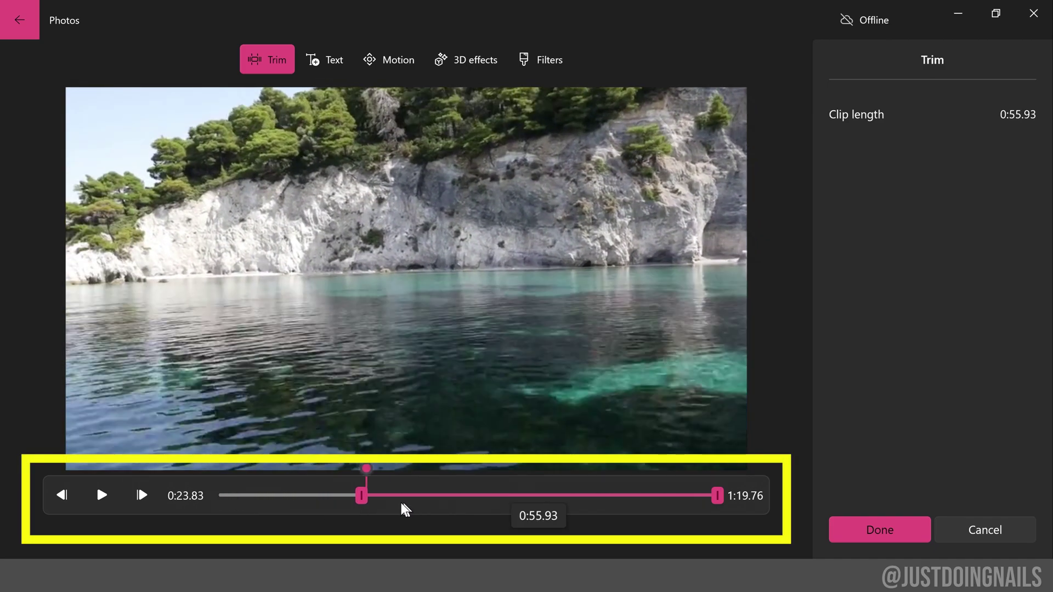
pyautogui.moveTo(362, 499); pyautogui.dragTo(425, 500)
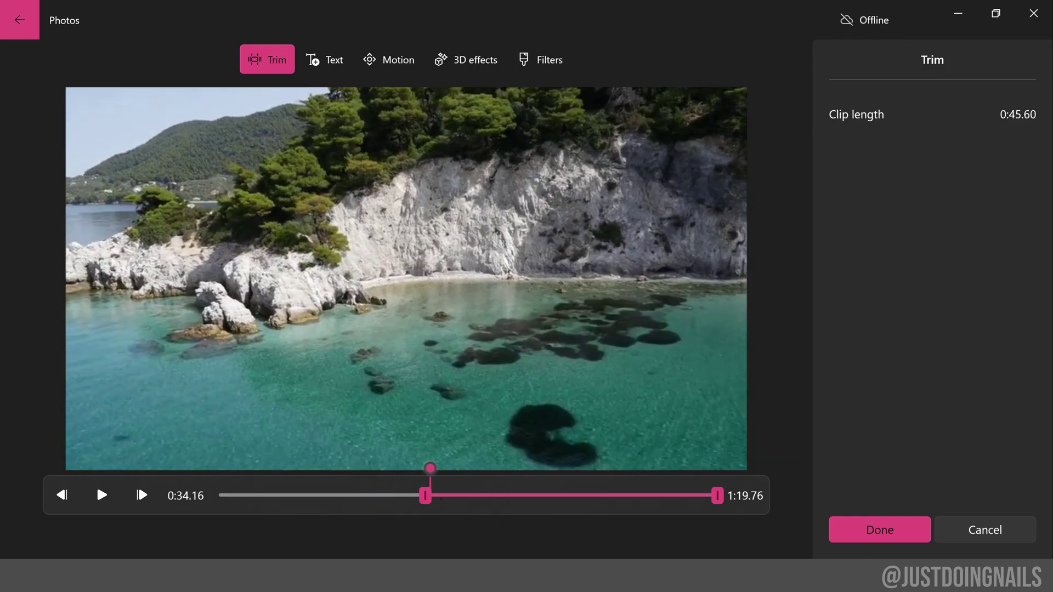
pyautogui.click(907, 534)
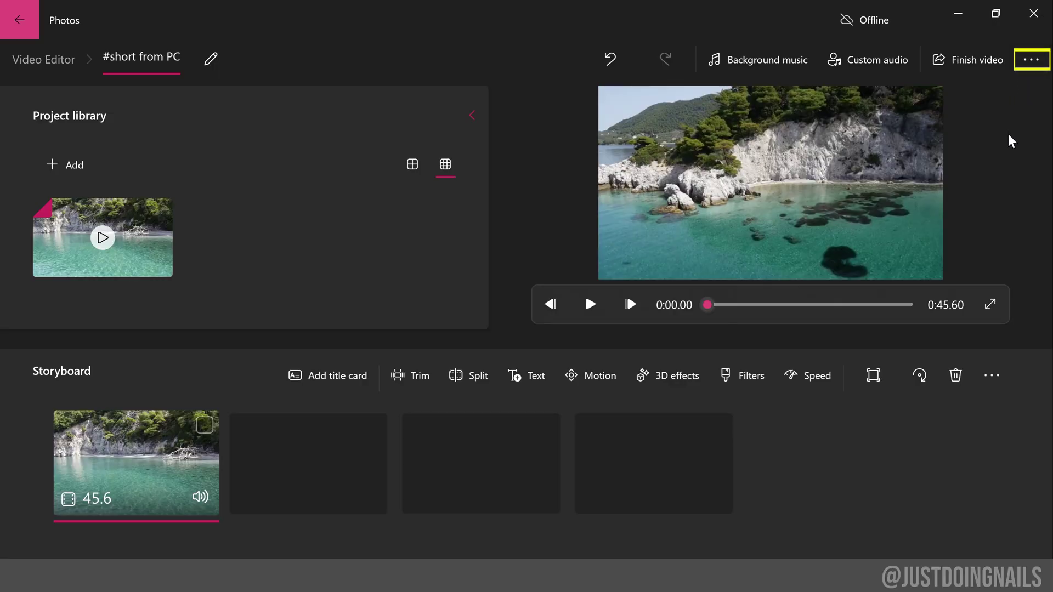
# Step: Change the project aspect ratio from 16:9 Landscape to portrait
pyautogui.click(1028, 60)
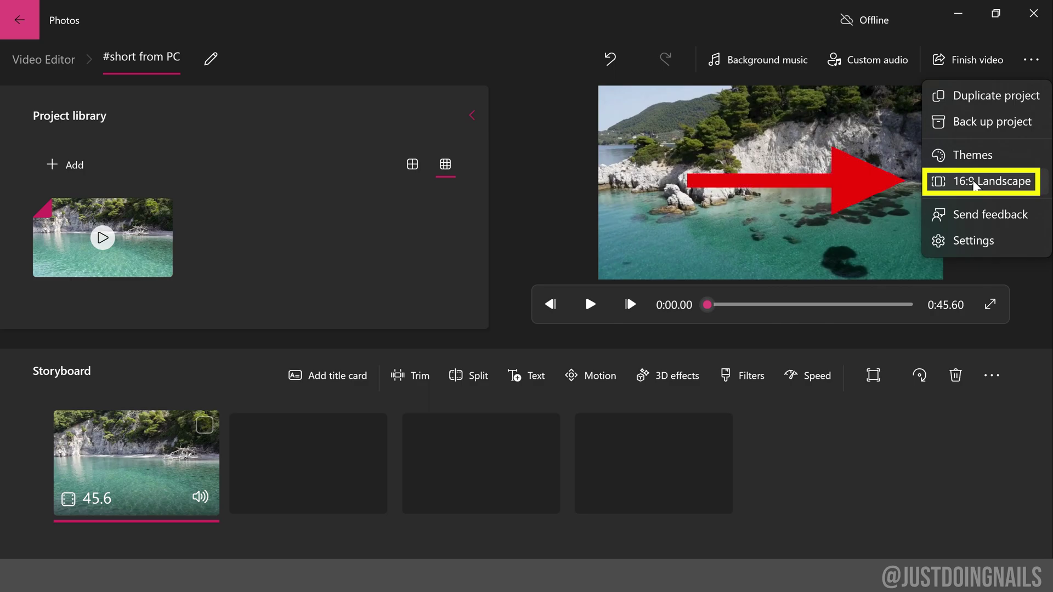
pyautogui.click(974, 185)
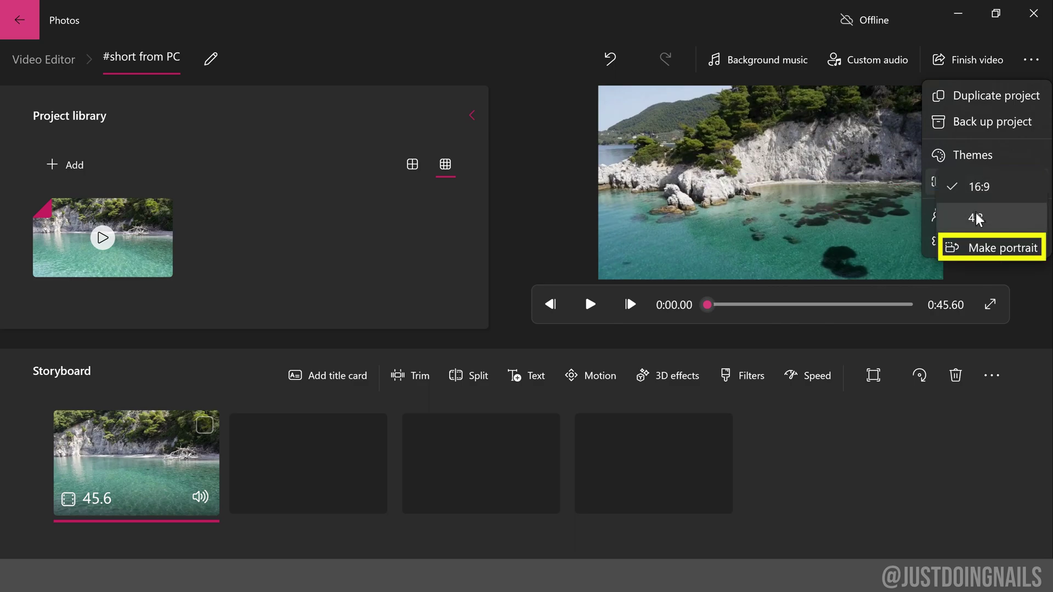
pyautogui.click(985, 246)
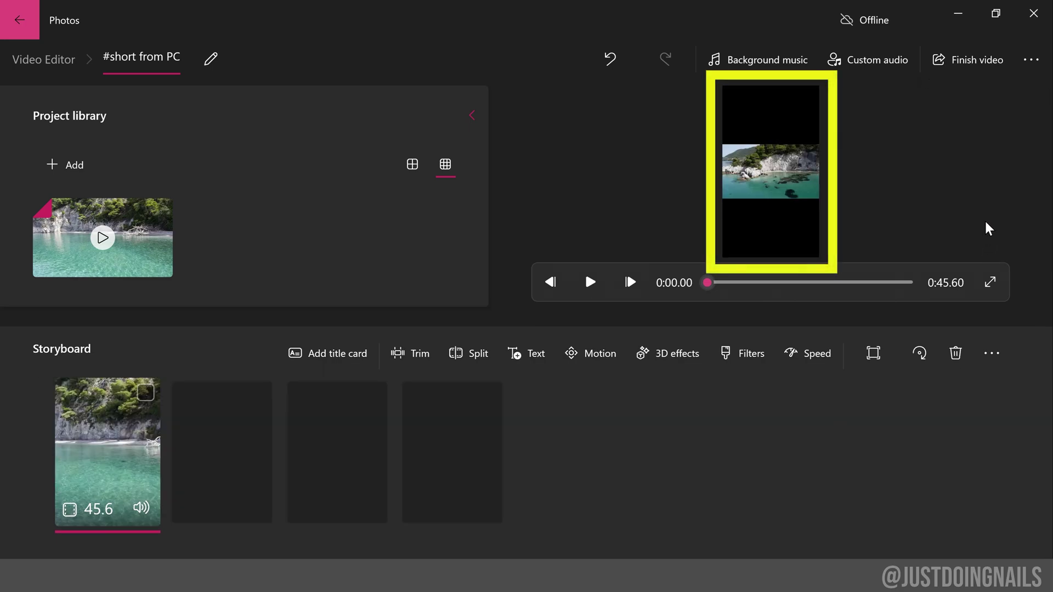
# Step: Remove the black bars so the beach clip fills the portrait frame, after comparing Shrink to fit
pyautogui.click(867, 353)
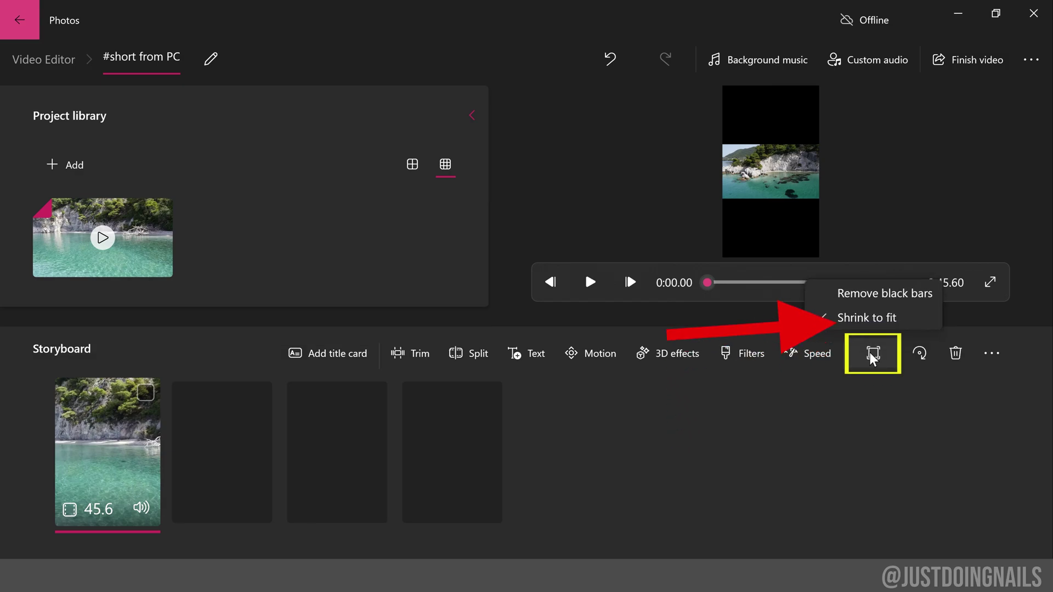
pyautogui.click(879, 295)
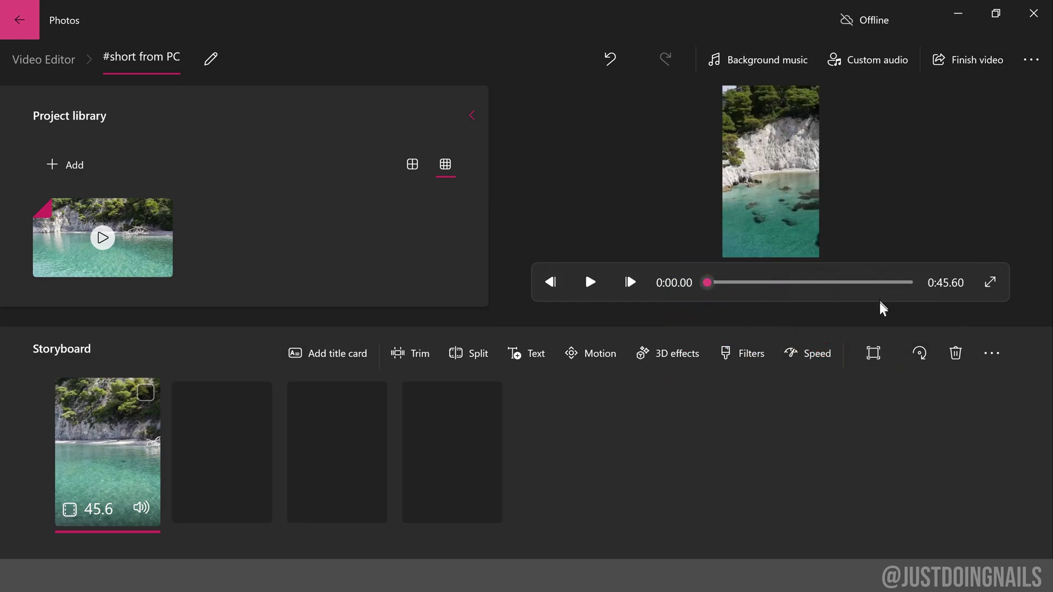
pyautogui.click(873, 356)
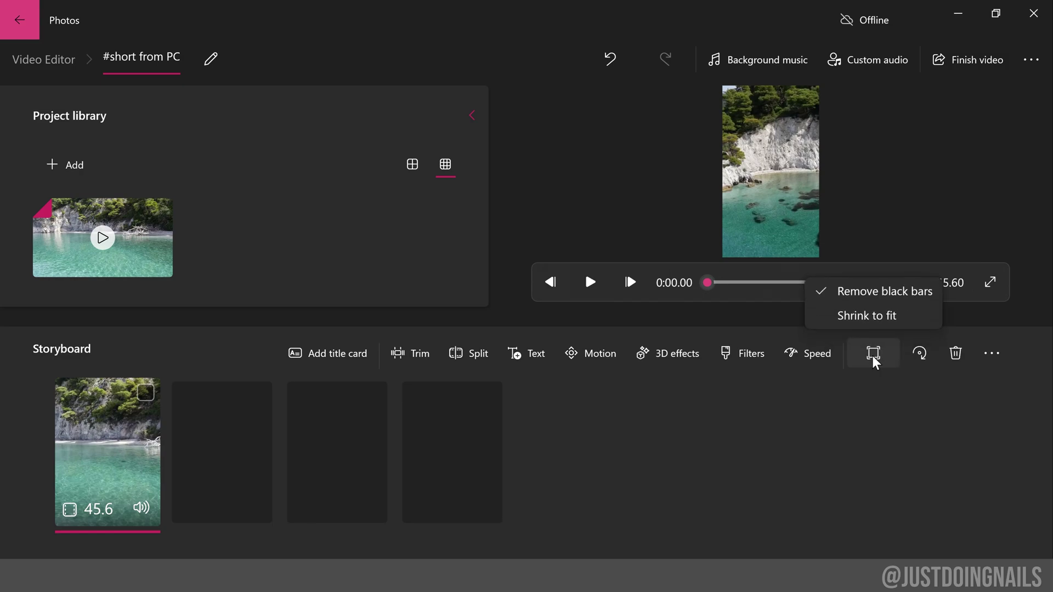
pyautogui.click(875, 317)
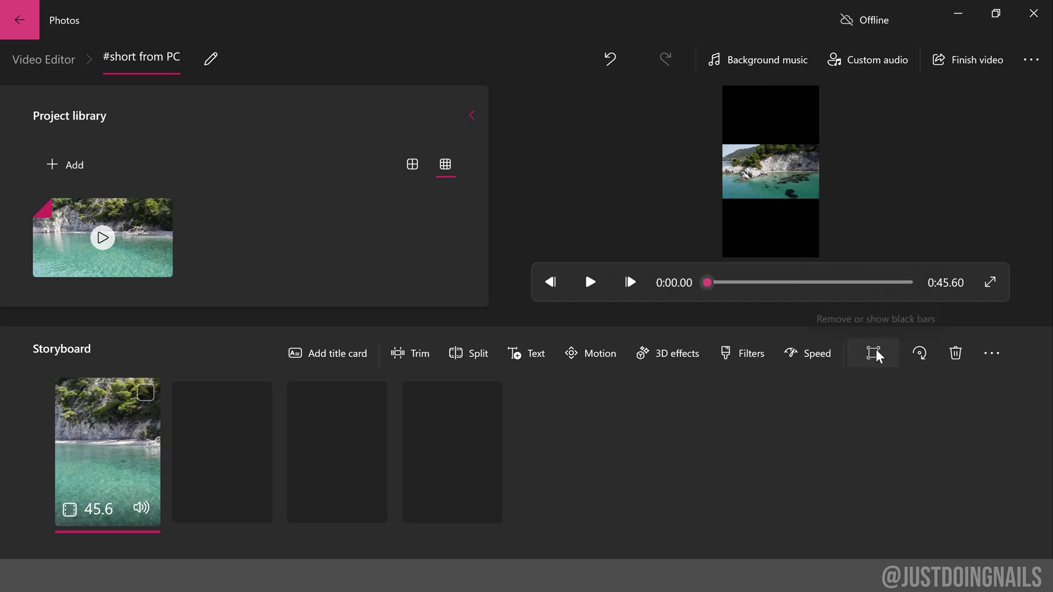
pyautogui.click(876, 349)
pyautogui.click(877, 294)
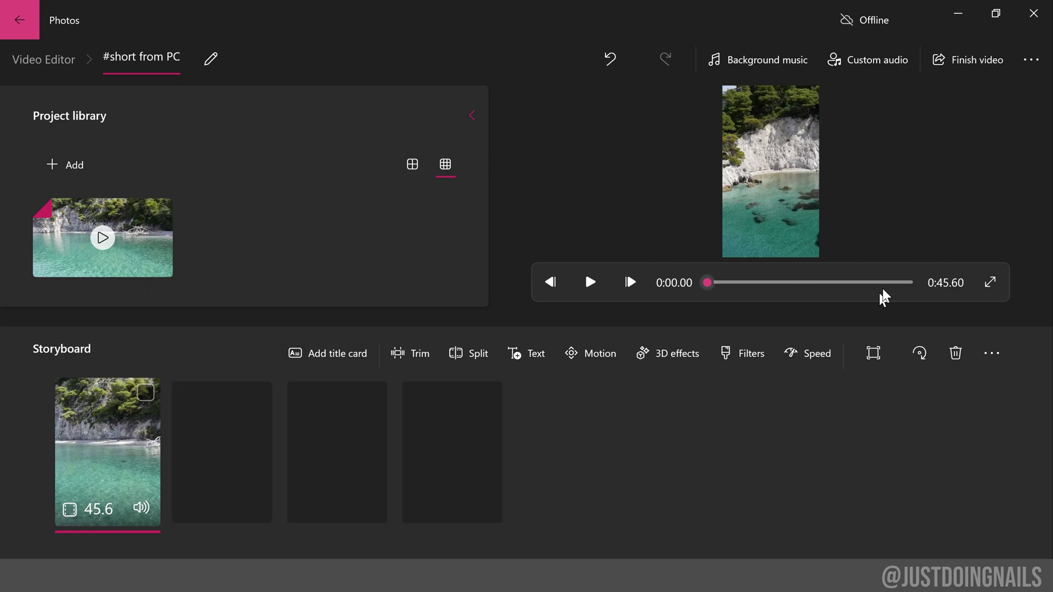
# Step: Switch the project aspect ratio from 9:16 Portrait to 3:4
pyautogui.click(1030, 59)
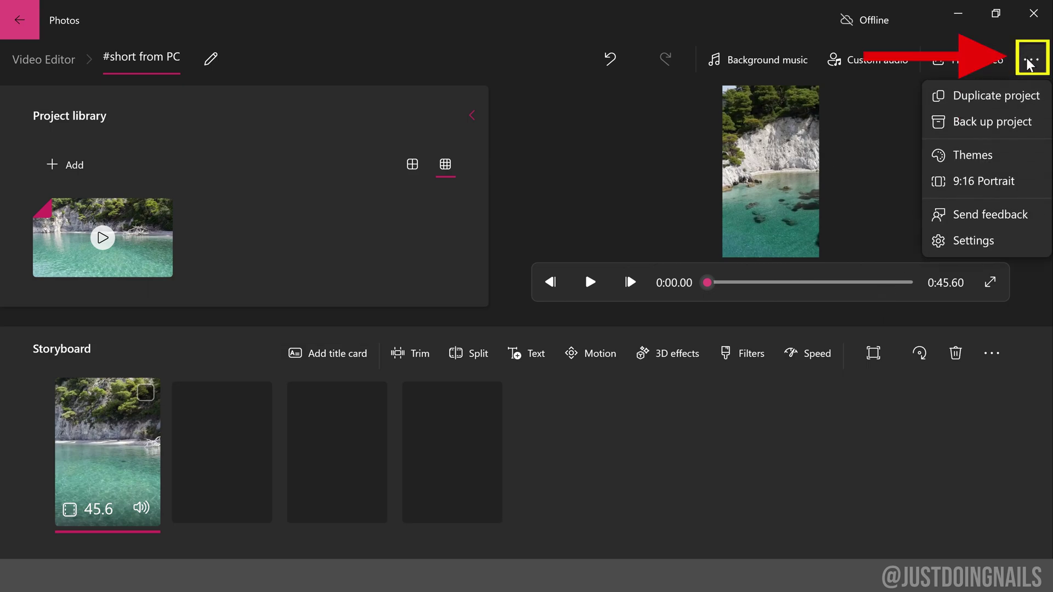
pyautogui.click(975, 188)
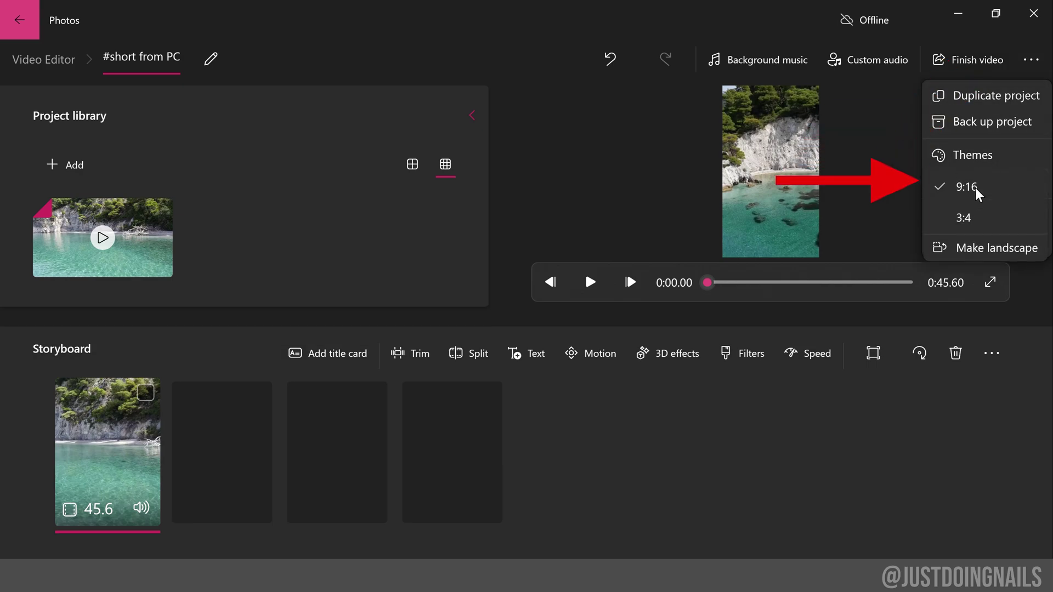
pyautogui.click(970, 217)
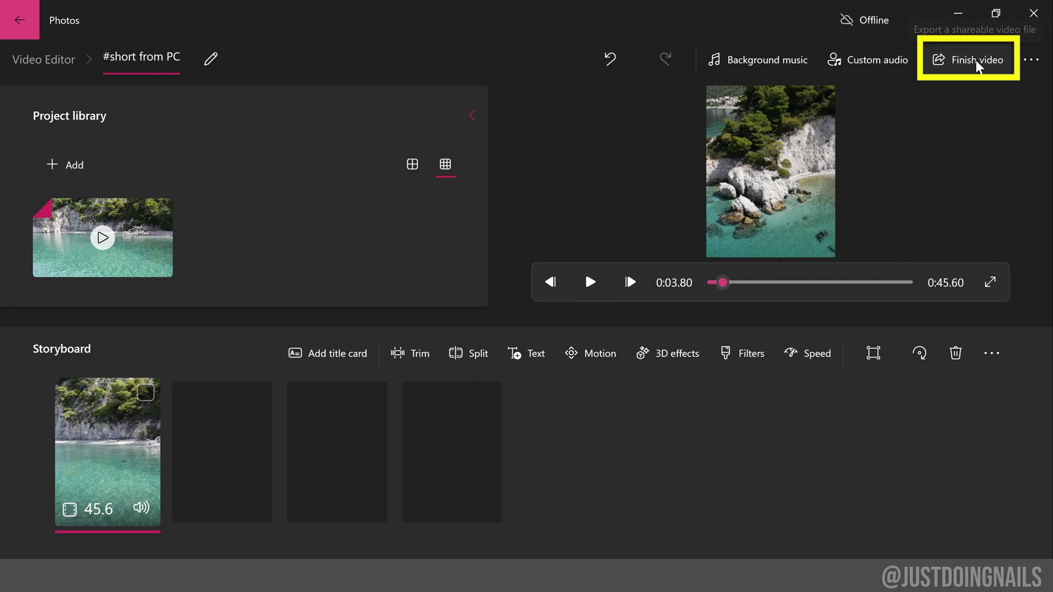
# Step: Export the video at High 1080p quality as '#short from PC.mp4'
pyautogui.click(976, 60)
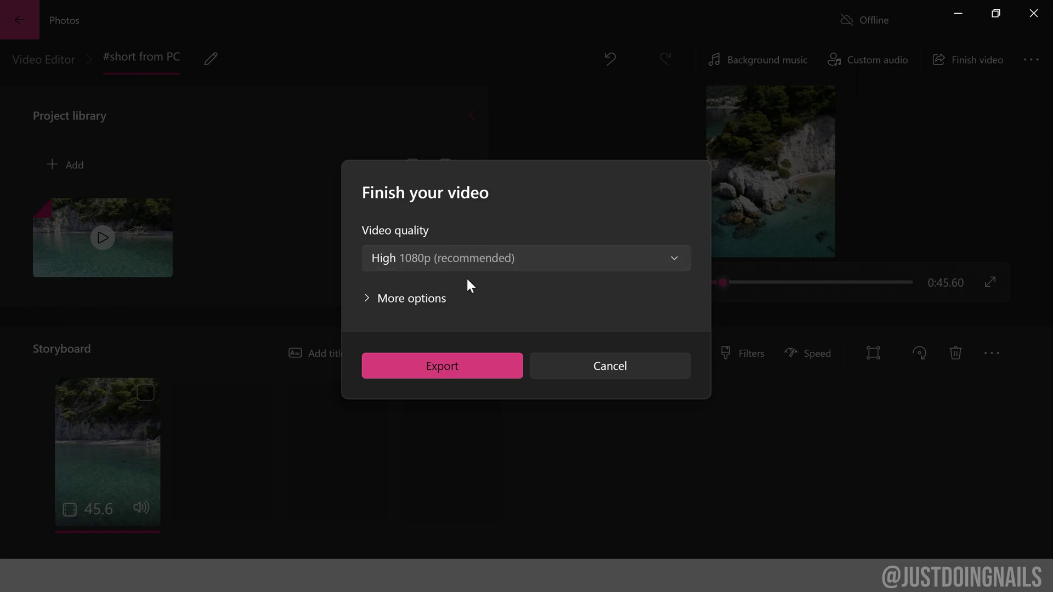
pyautogui.click(375, 301)
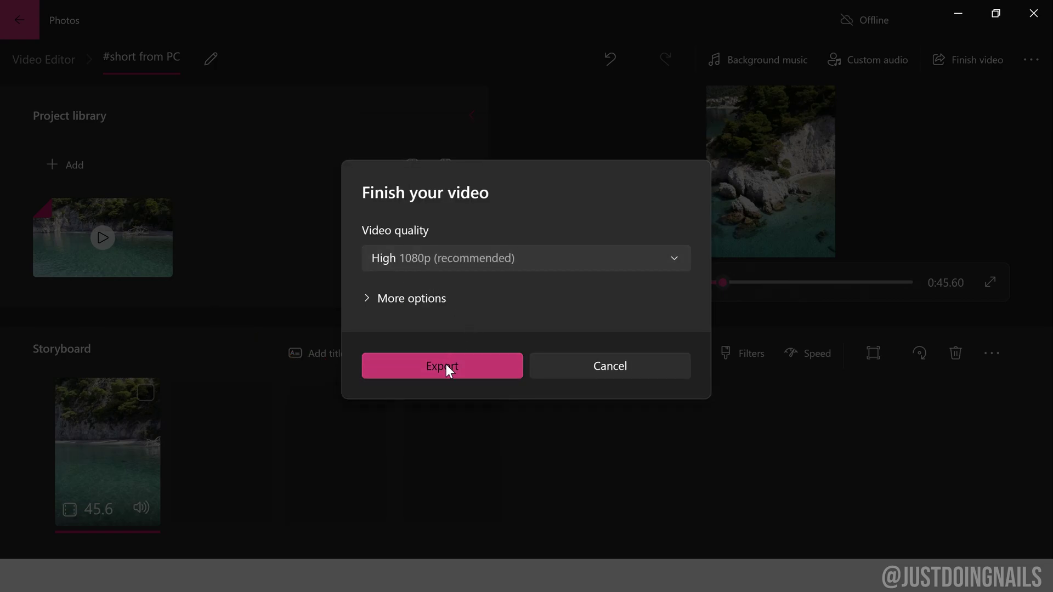
pyautogui.click(446, 364)
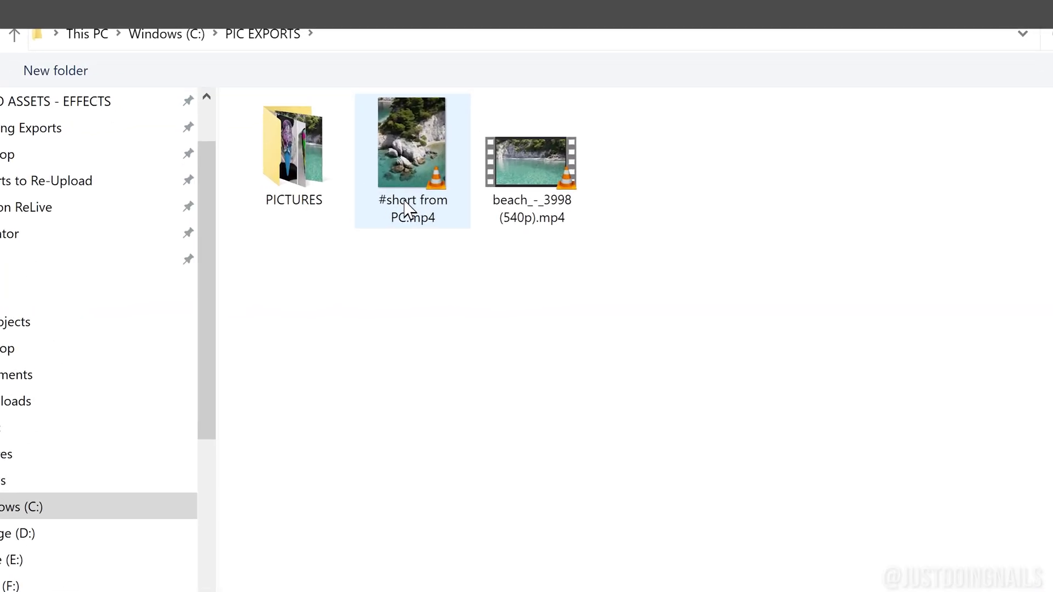
# Step: Check that '#short from PC.mp4' in PIC EXPORTS is a 60.0 MB, 00:00:45 video
pyautogui.moveTo(373, 169)
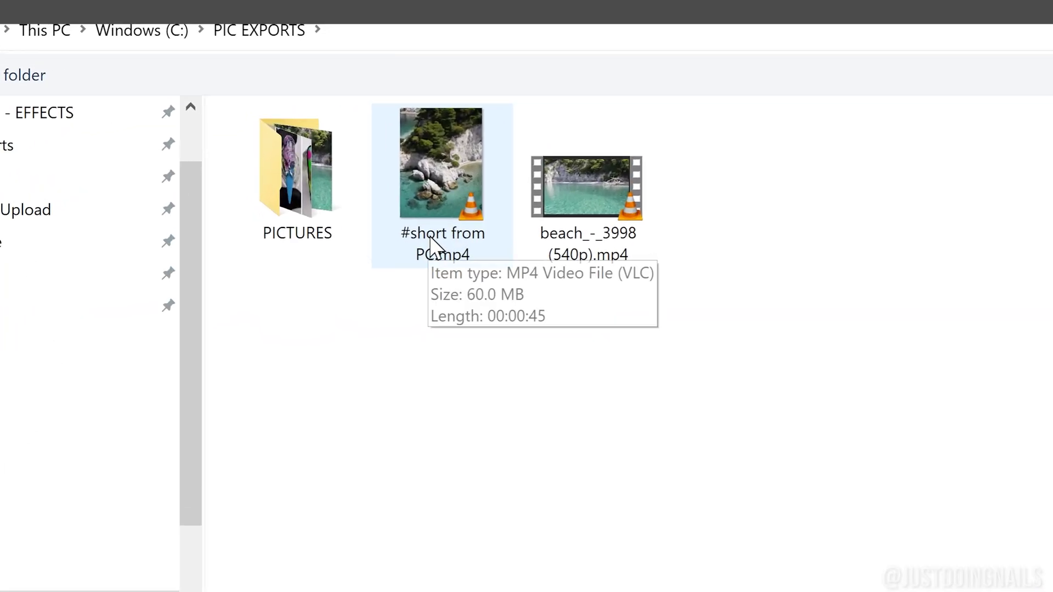